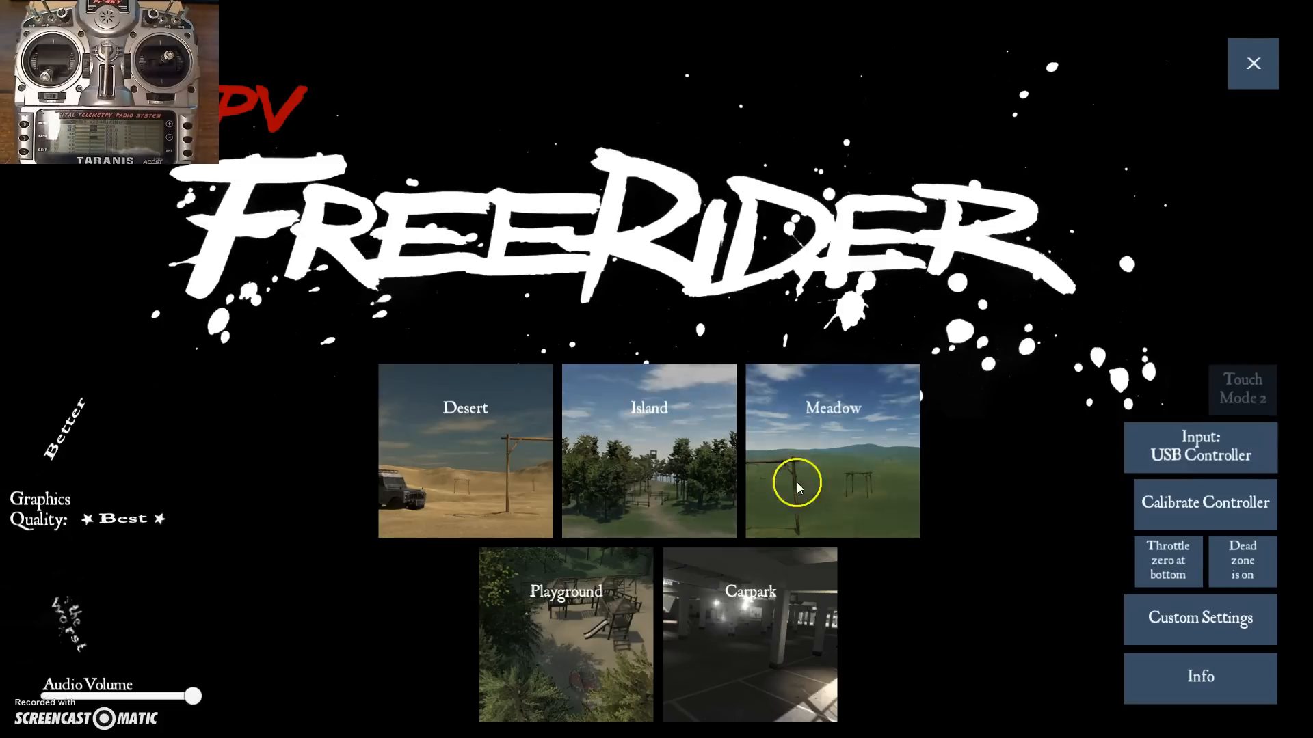
Keep the custom flight settings via Save & exit and return to the track list.
click(1200, 617)
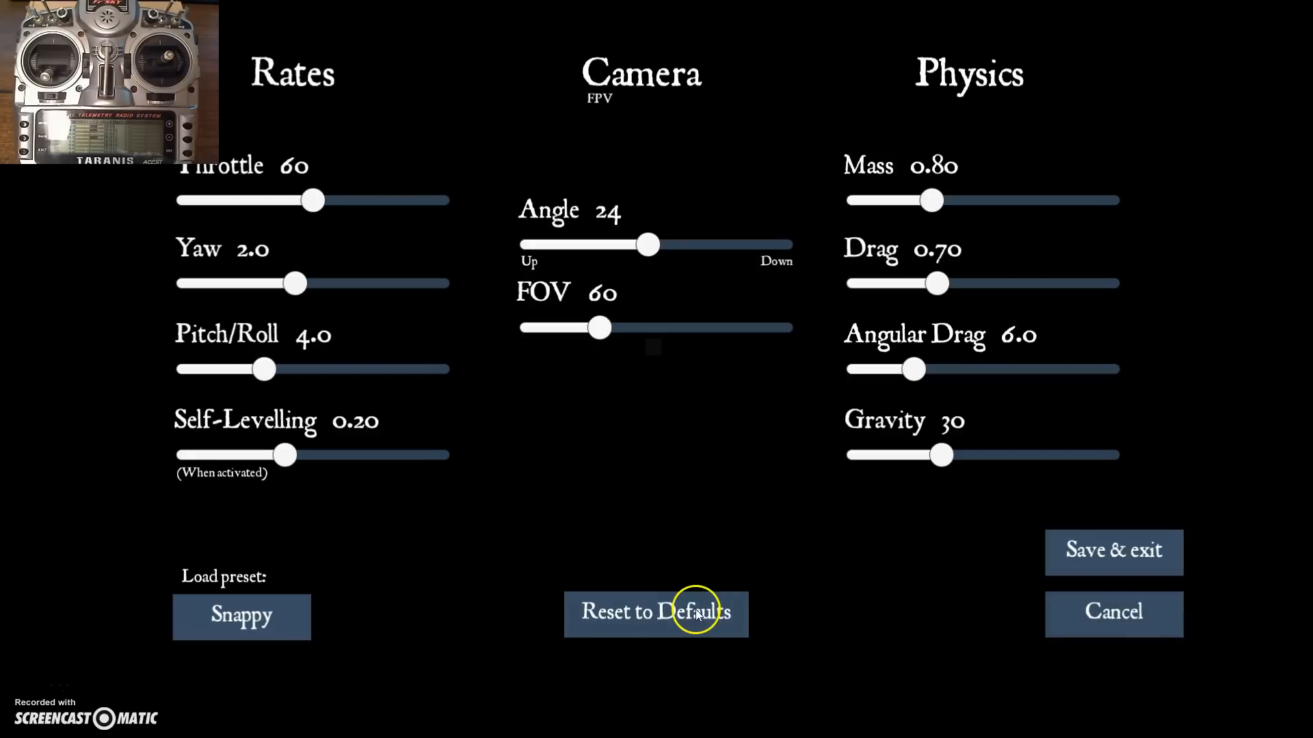
click(1149, 576)
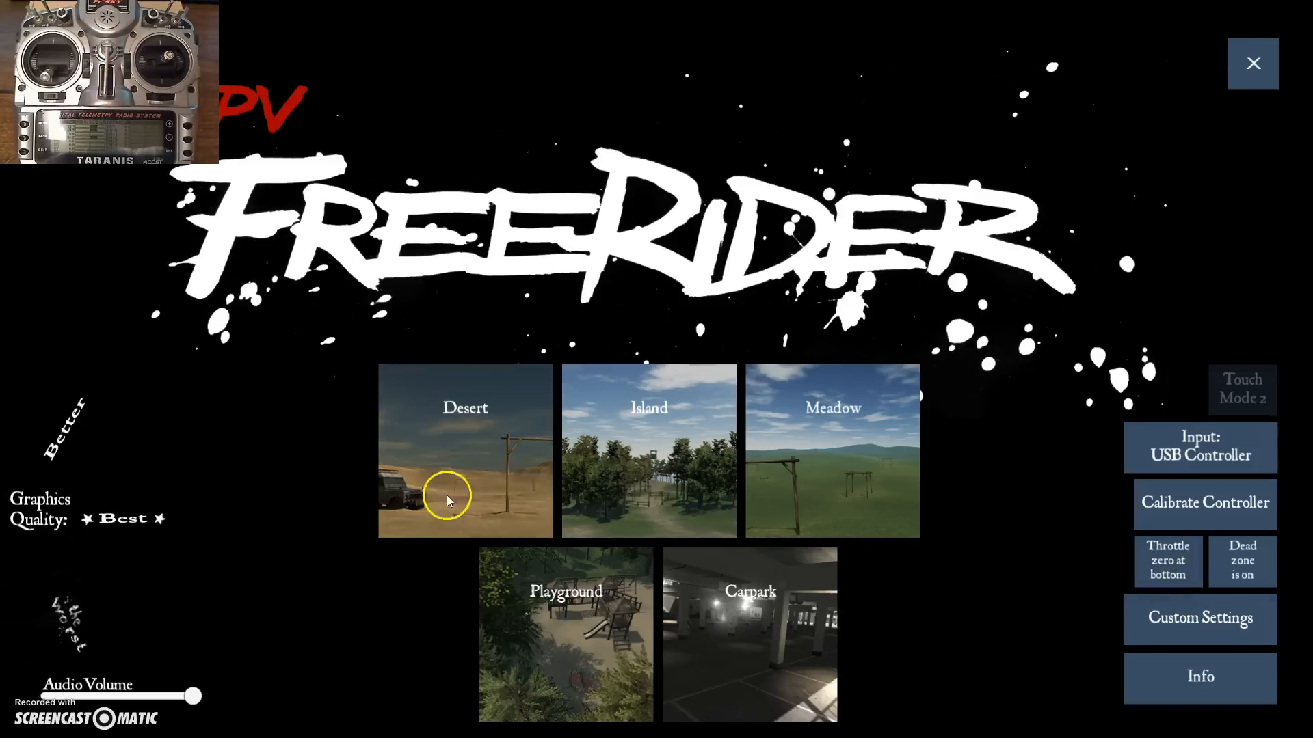
Load the Desert track from the track list.
click(442, 467)
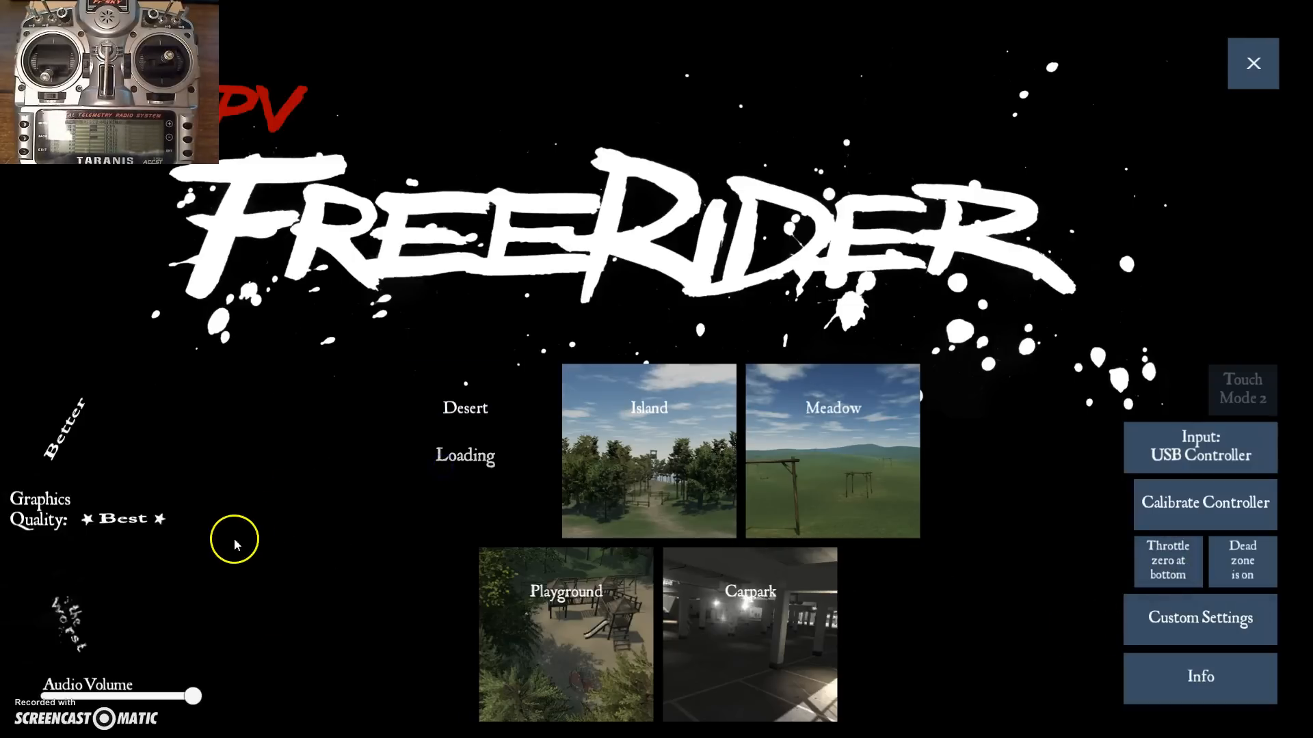